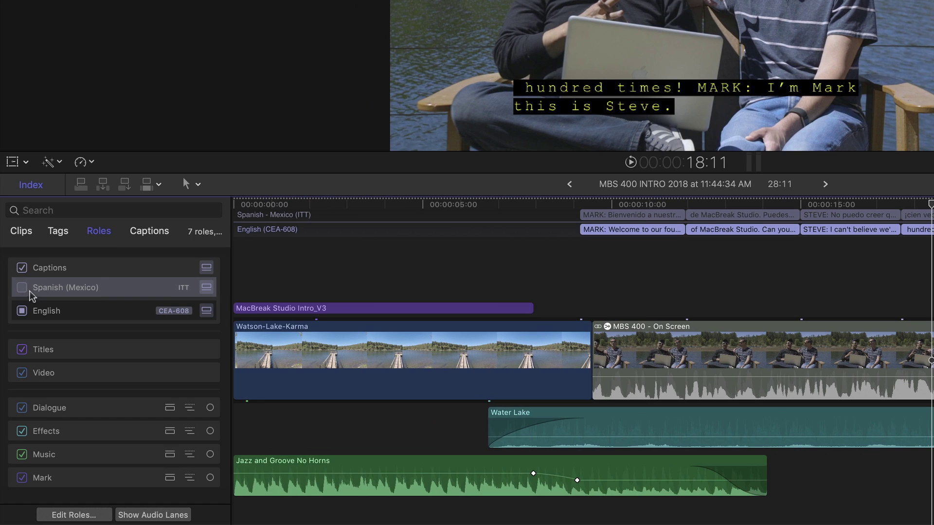
Step: Compare English and Spanish (Mexico) captions, keep Spanish active, and scrub the interview to preview them
click(22, 288)
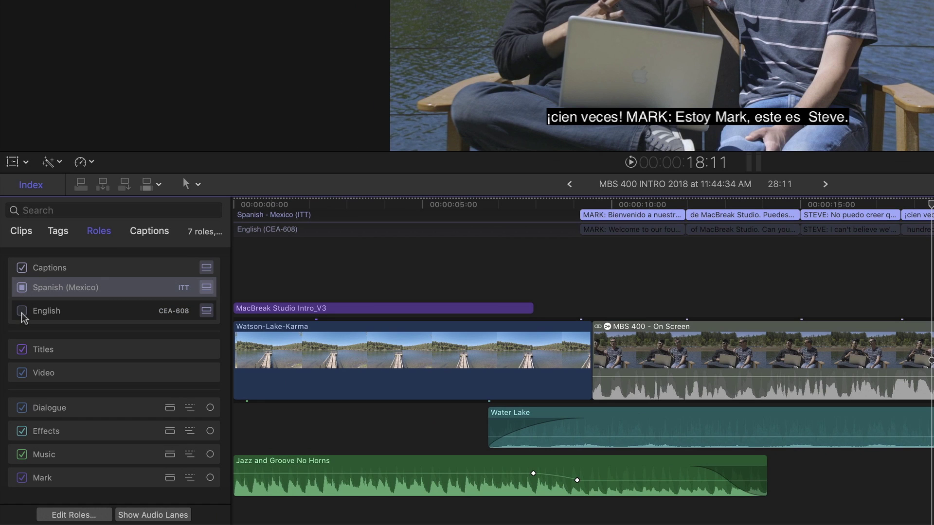
click(22, 311)
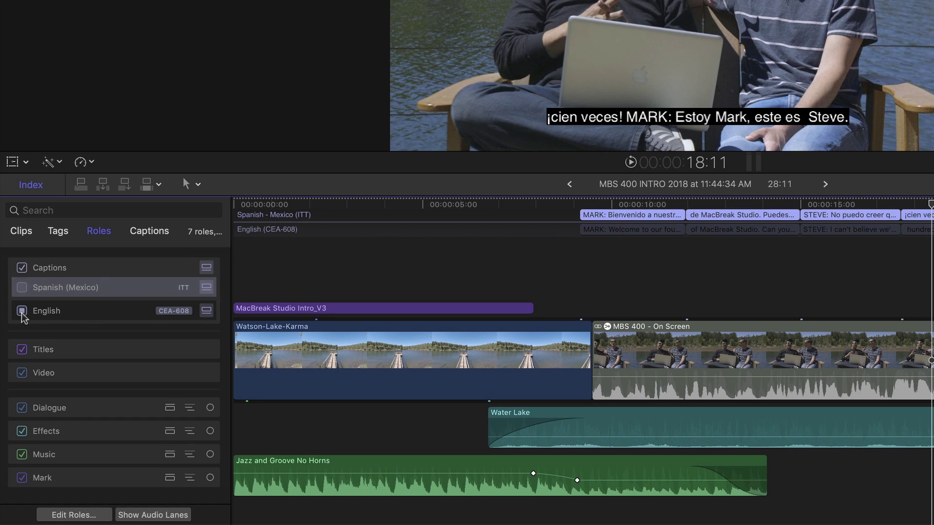
click(22, 287)
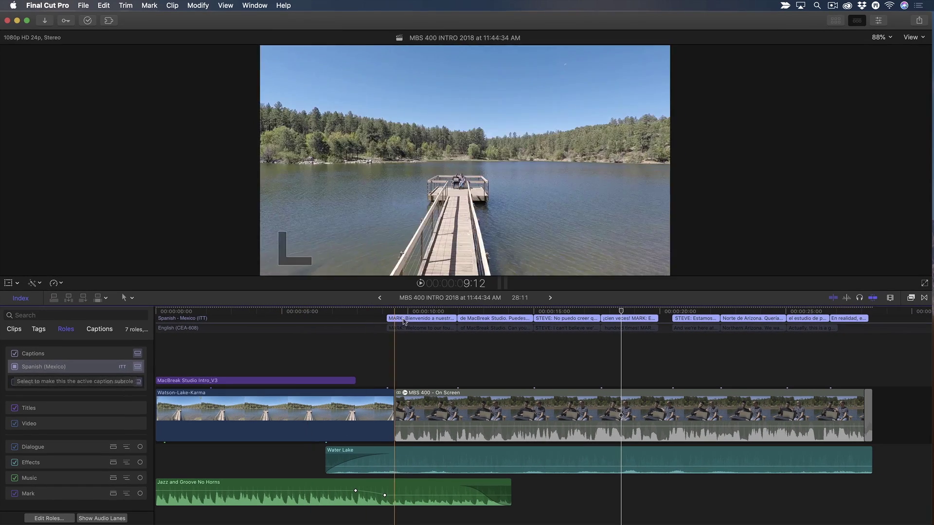
drag(418, 312, 499, 314)
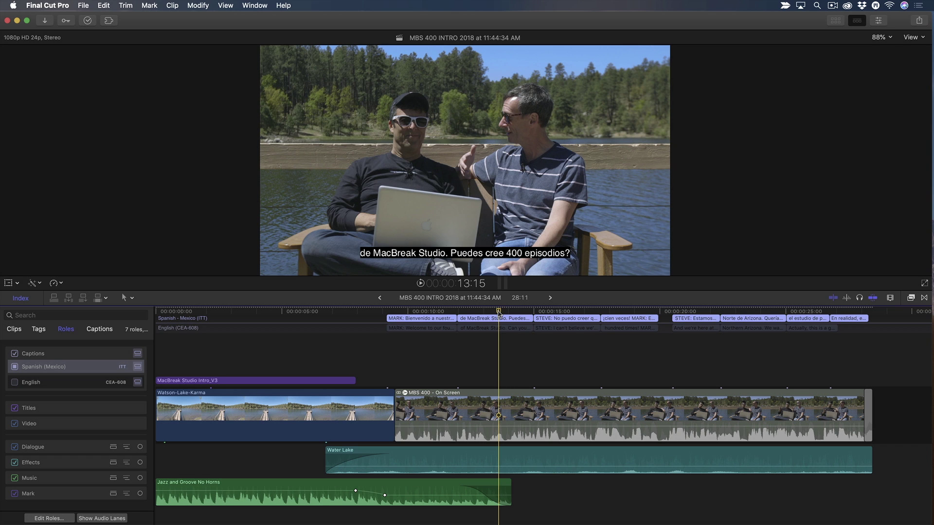
drag(498, 313, 430, 312)
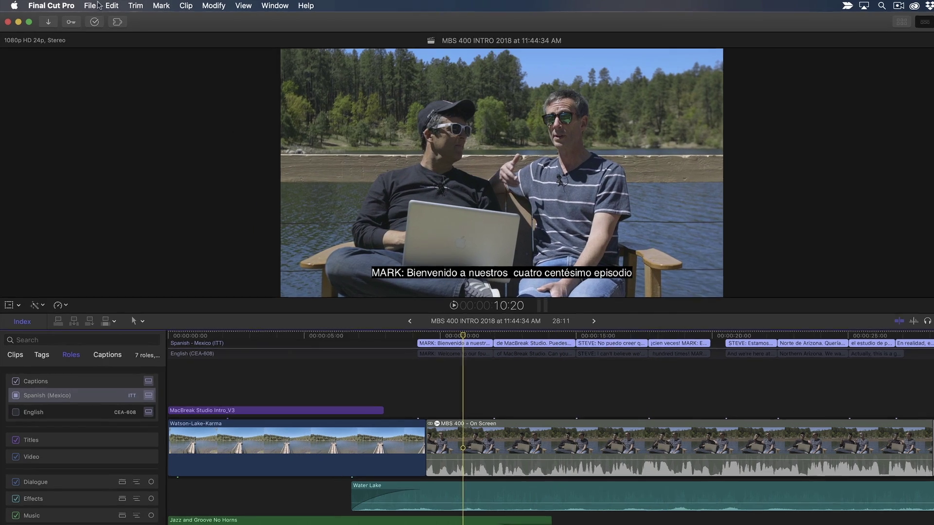
Step: Start a File > Share > Master File export and view its Roles settings
click(96, 6)
mouse_move(106, 123)
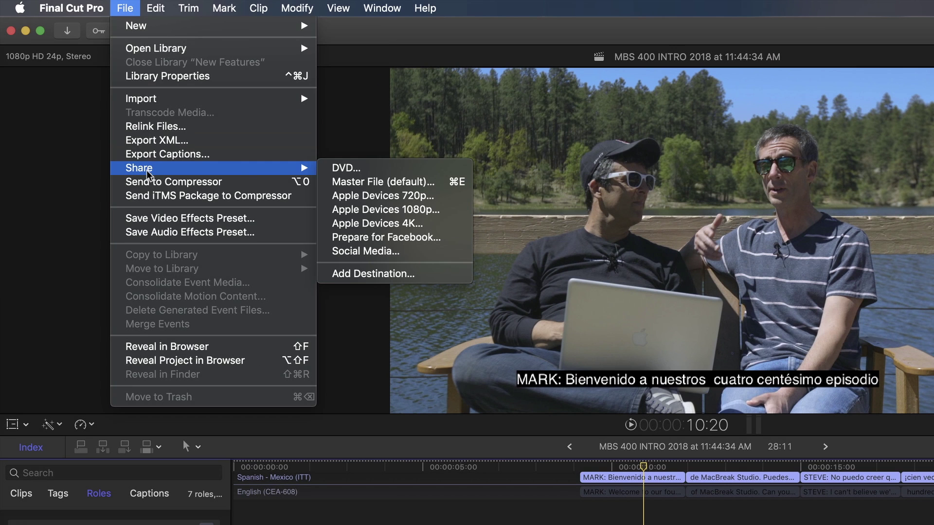
click(785, 261)
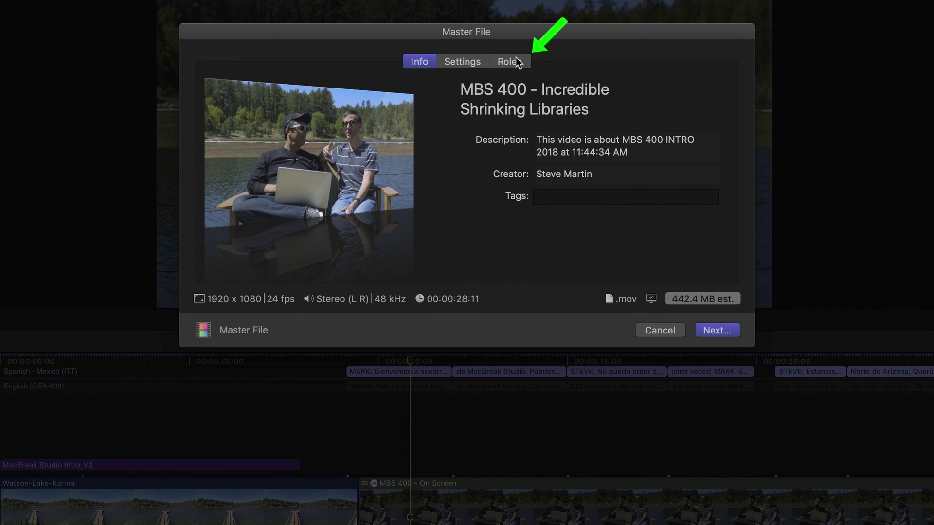
click(518, 62)
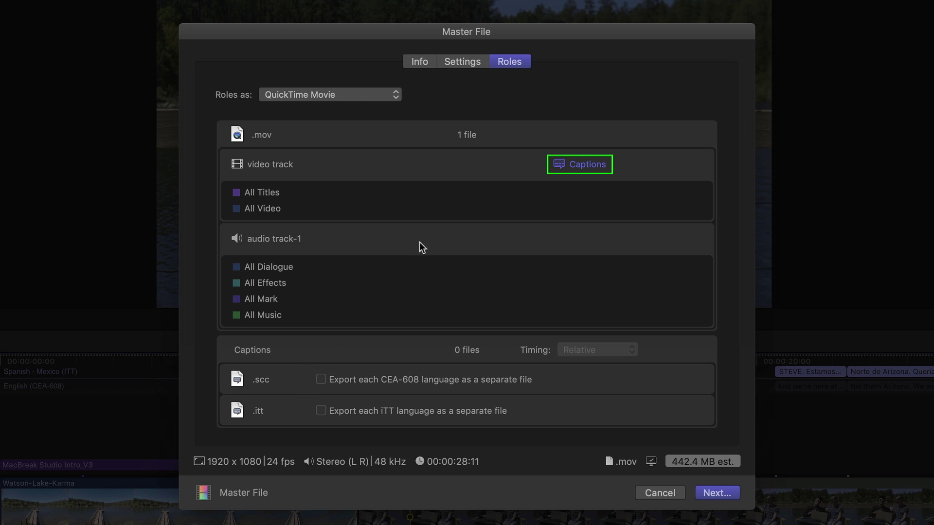
Step: Set the export to burn in the Spanish - Mexico (ITT) captions
click(567, 164)
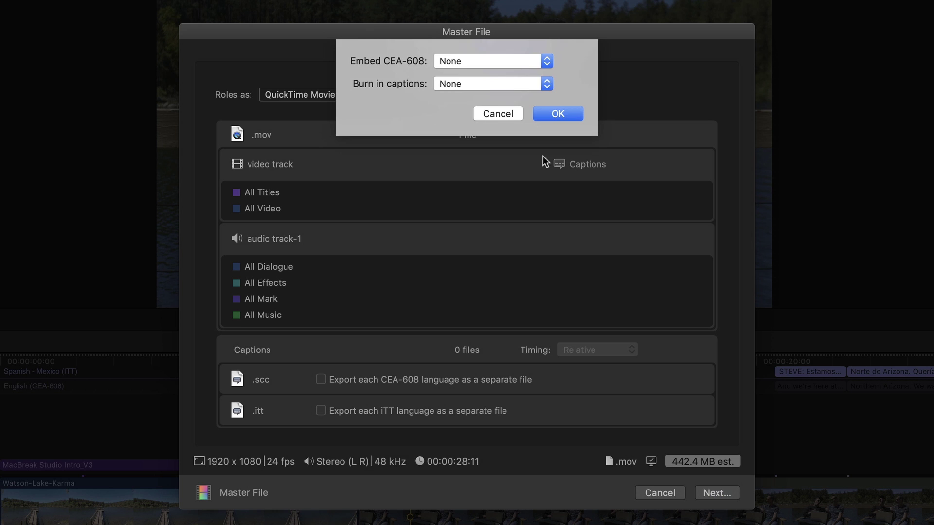
click(484, 85)
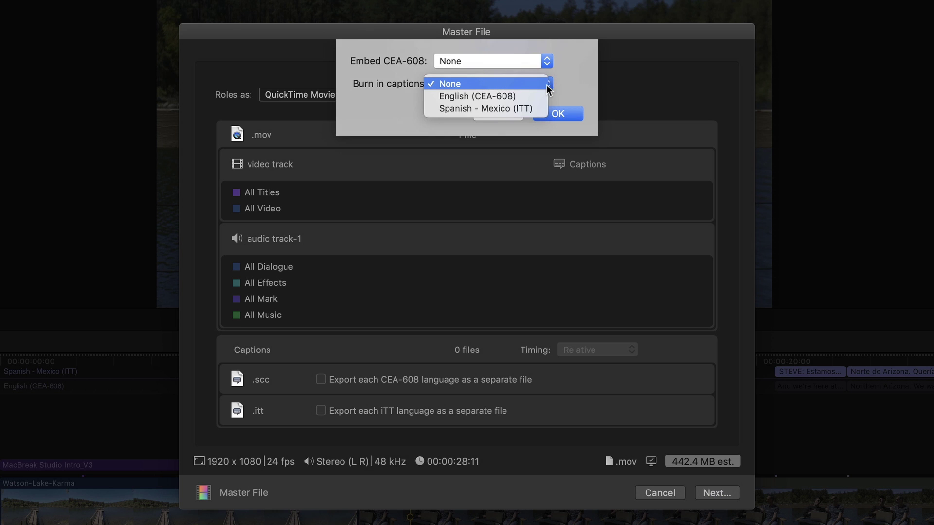
click(539, 110)
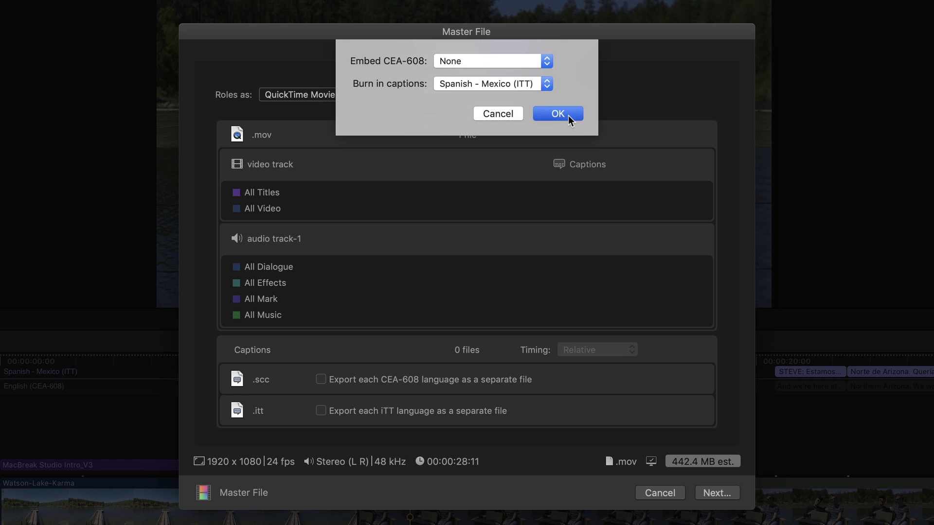
click(567, 115)
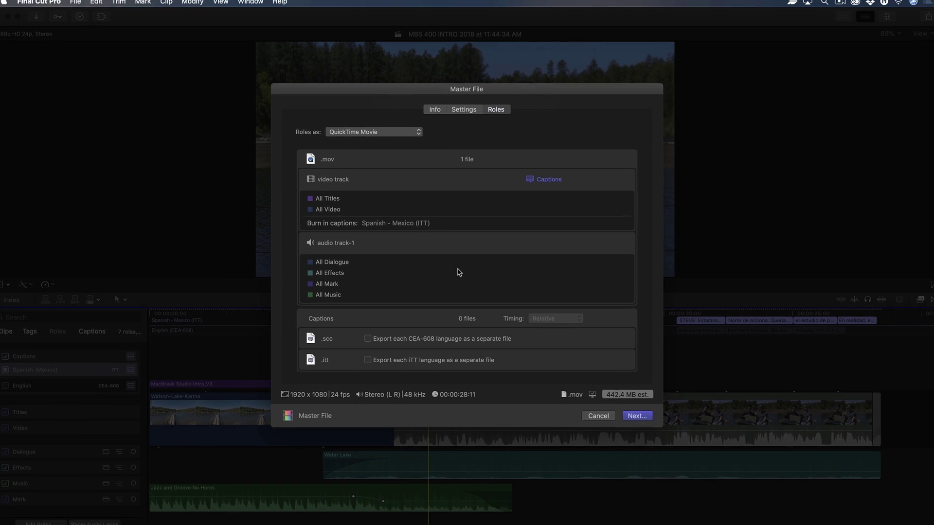
Step: Save the movie to the Desktop and scrub it in QuickTime Player to check the captions
click(636, 415)
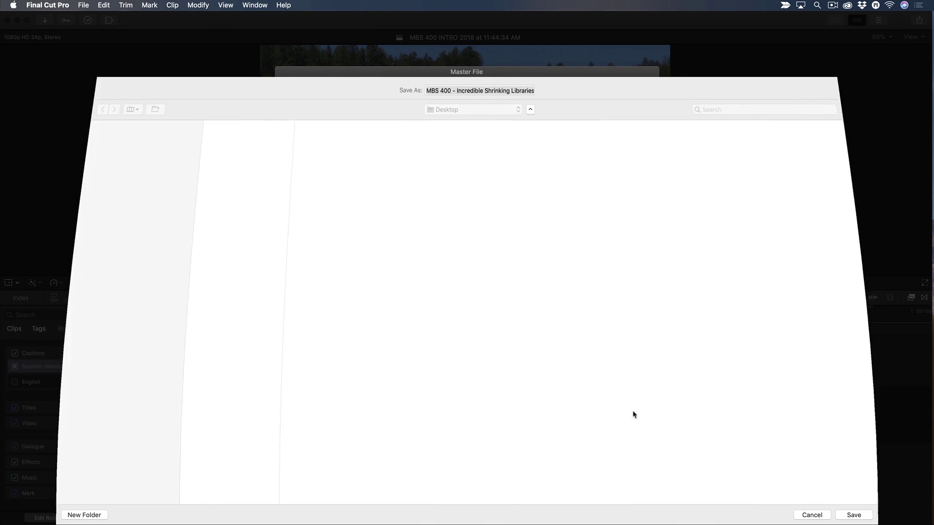
click(854, 514)
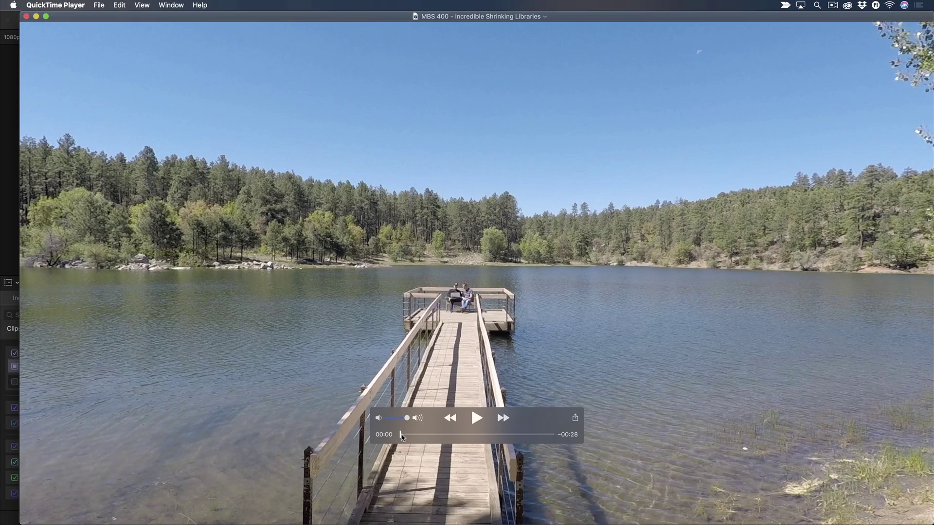
drag(402, 437, 508, 437)
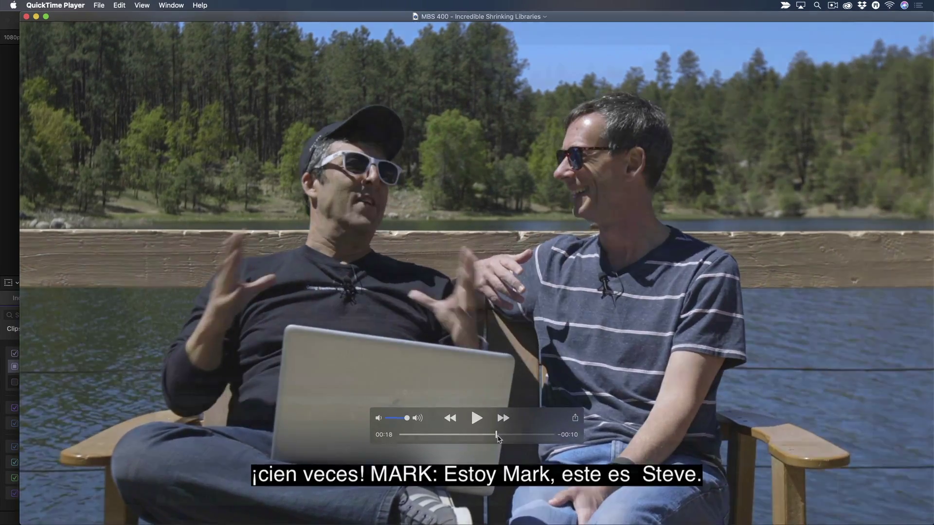
Step: Close the exported movie's QuickTime window with Command-W to return to Final Cut Pro
key(super+w)
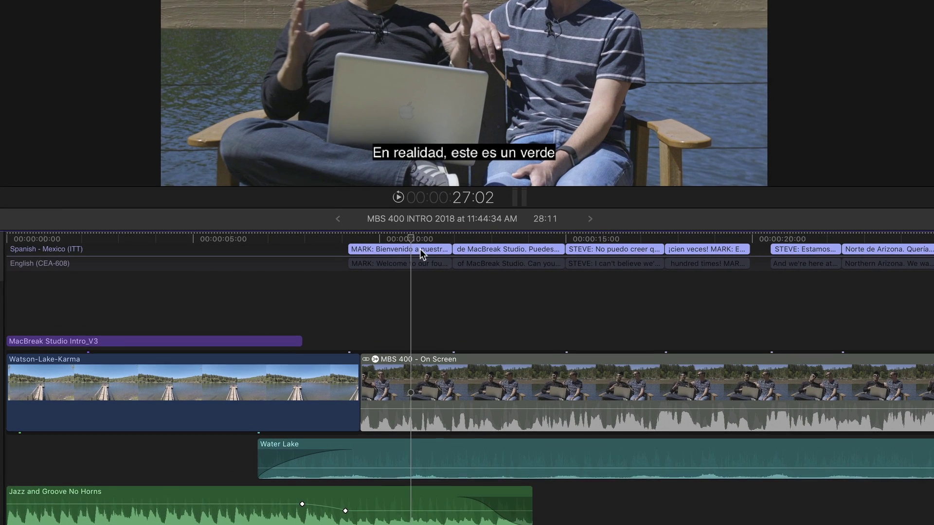
Step: Create a new SRT caption role in the library's Edit Roles window and apply it
click(436, 320)
right_click(421, 250)
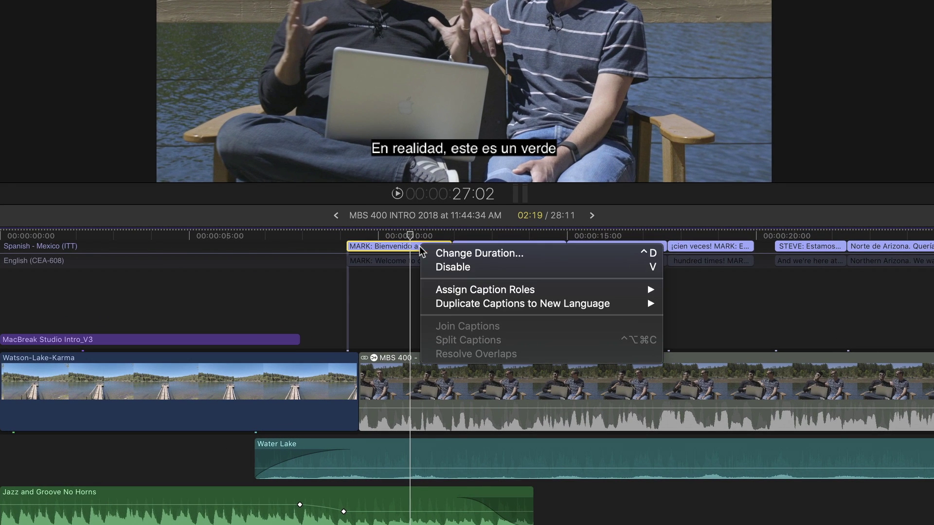
mouse_move(458, 293)
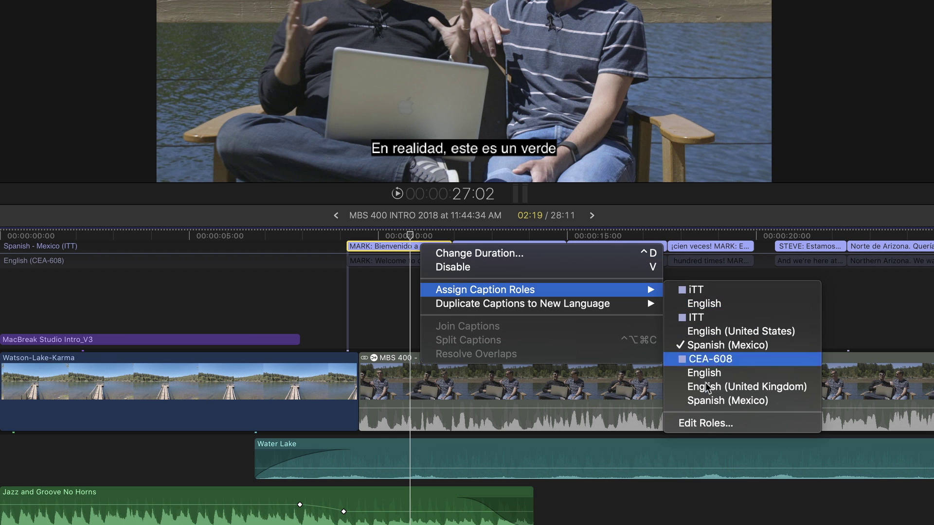
click(700, 423)
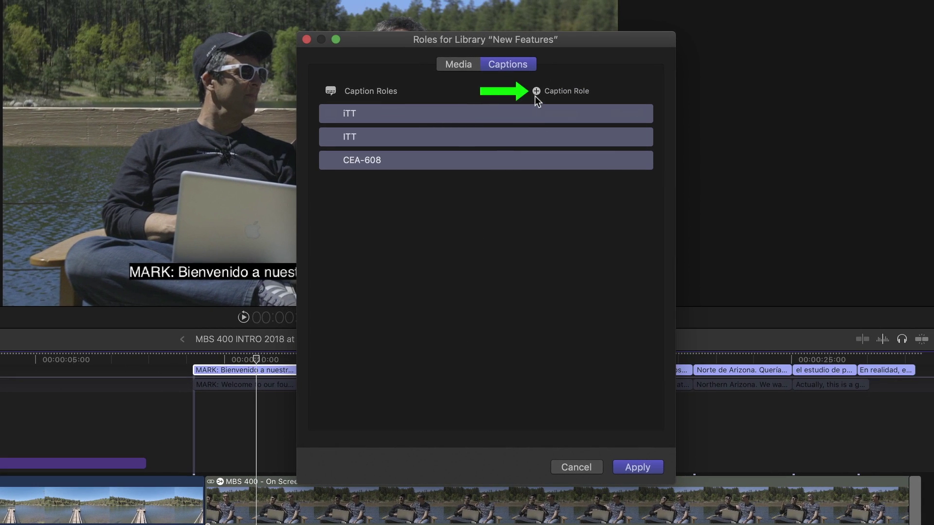
click(536, 92)
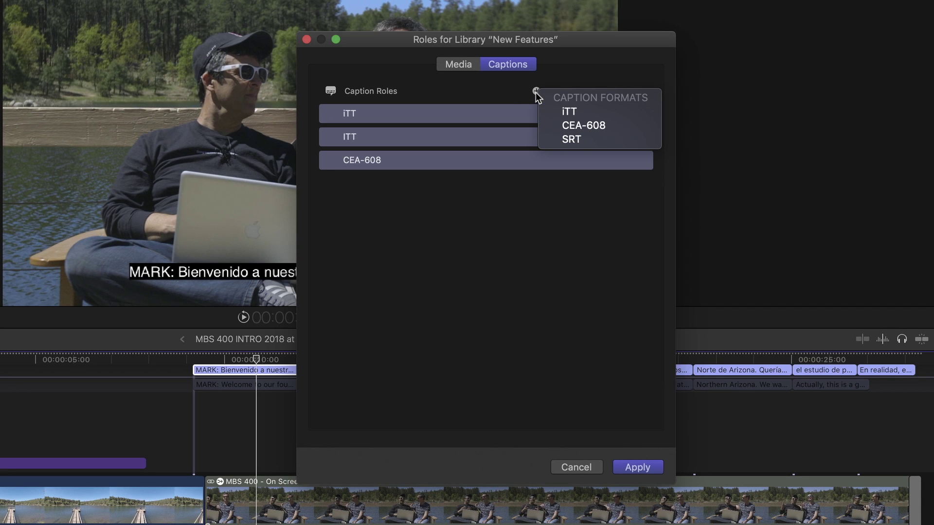
click(599, 141)
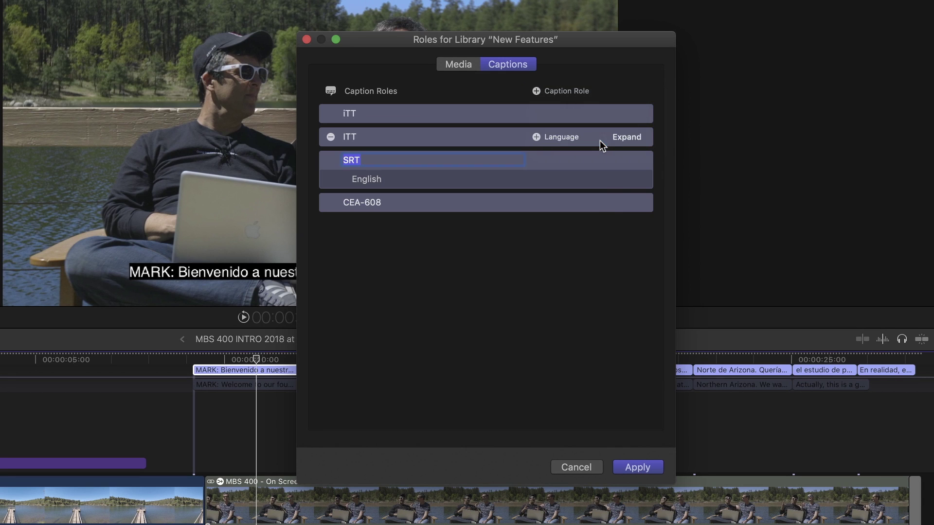
click(633, 467)
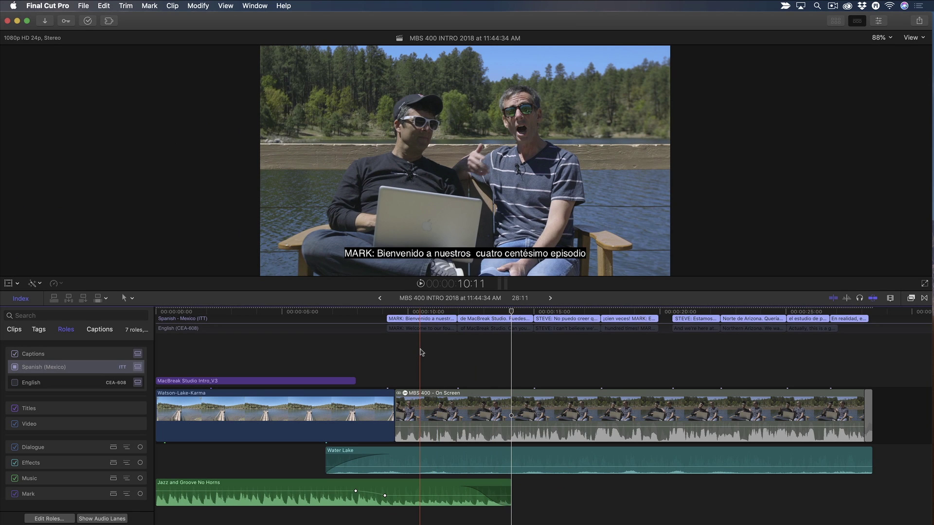
Step: Place the playhead and enable the English caption role so English captions appear in the viewer
click(385, 353)
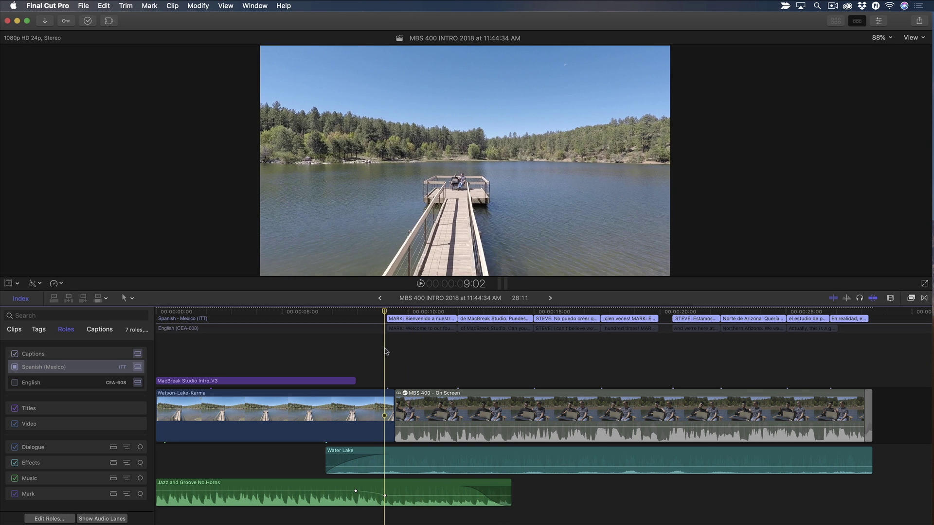
click(15, 383)
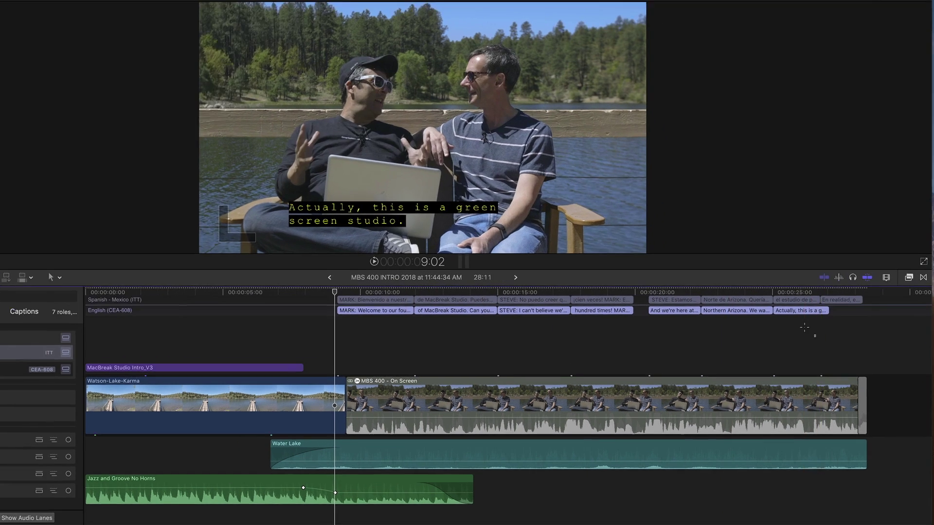
Step: Select all seven English captions, assign them the SRT role, and confirm the conversion from CEA-608
drag(825, 353, 750, 335)
drag(700, 286, 298, 280)
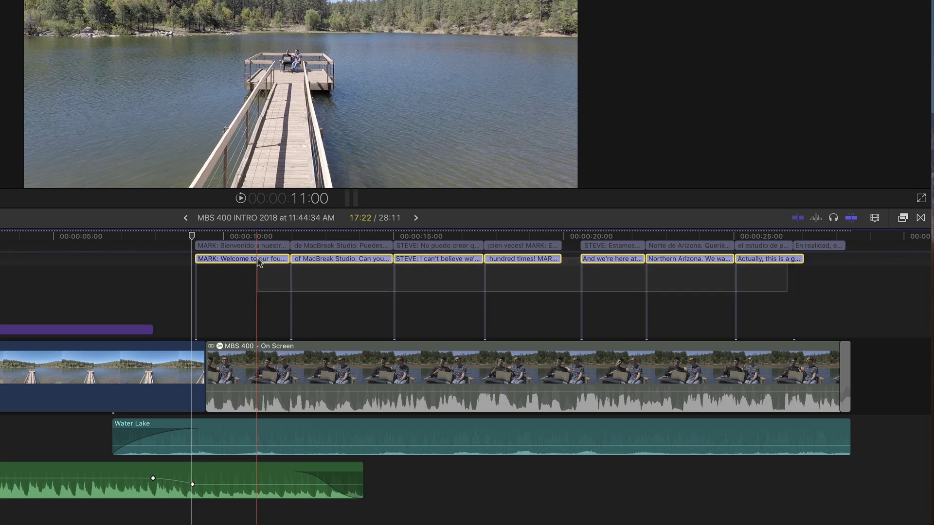
right_click(298, 279)
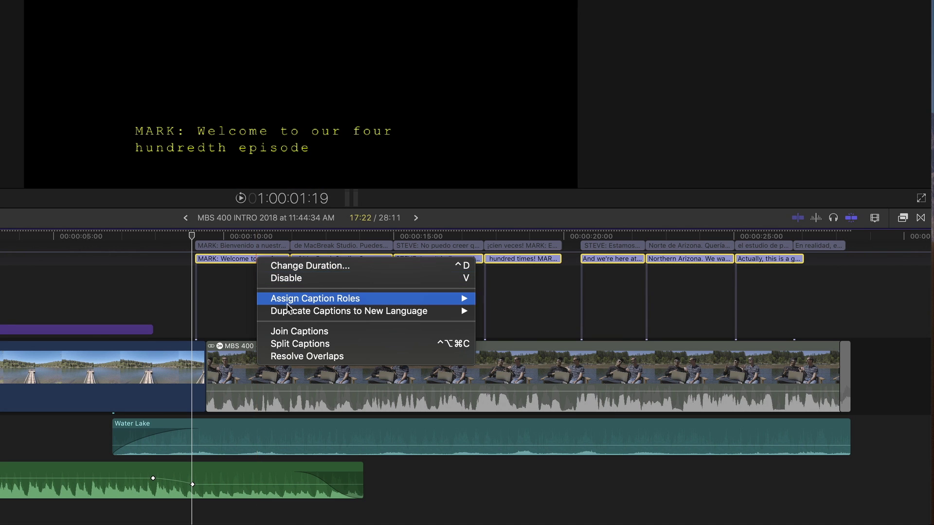
mouse_move(290, 306)
click(537, 367)
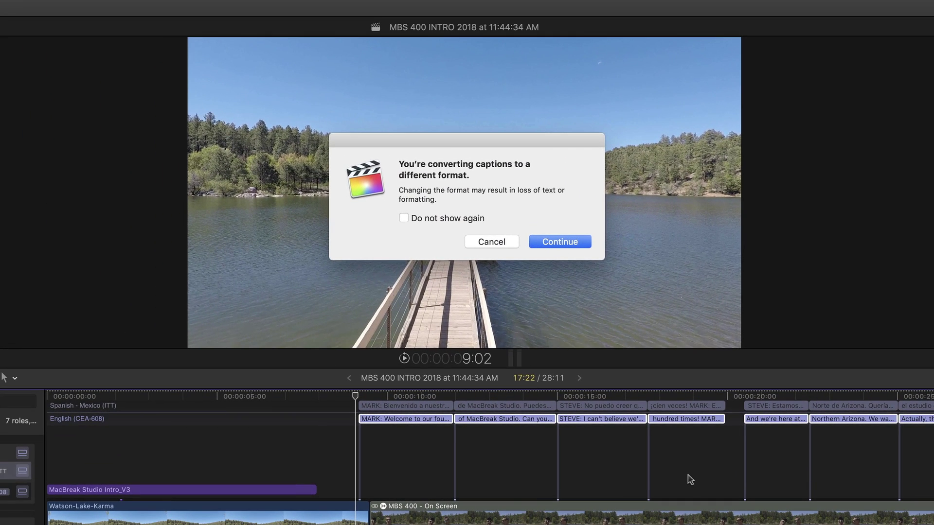
click(574, 246)
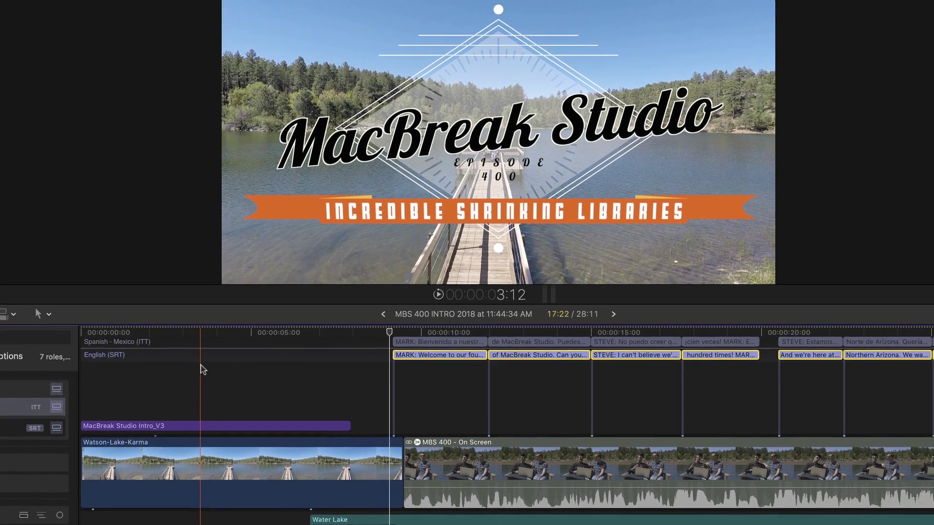
Step: In the Master File export's Roles tab, export each SRT language separately with text formatting included
key(super+e)
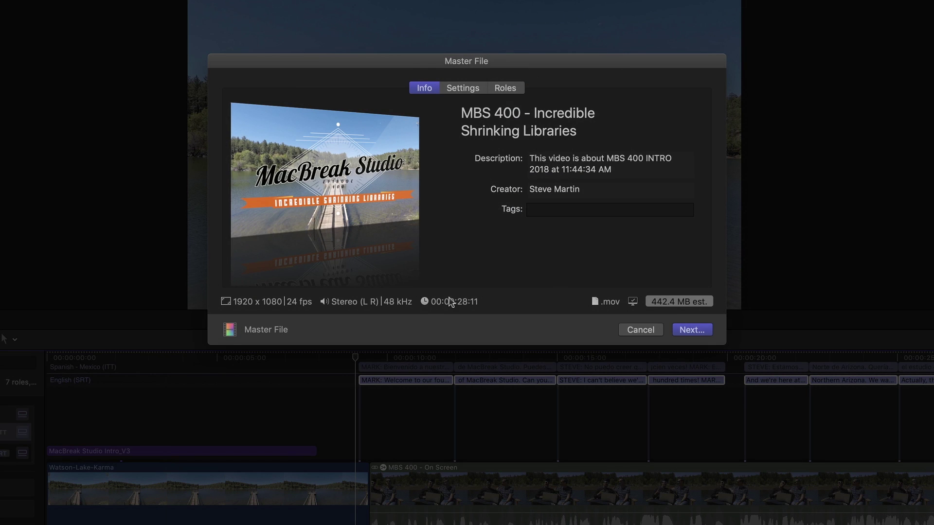
click(506, 89)
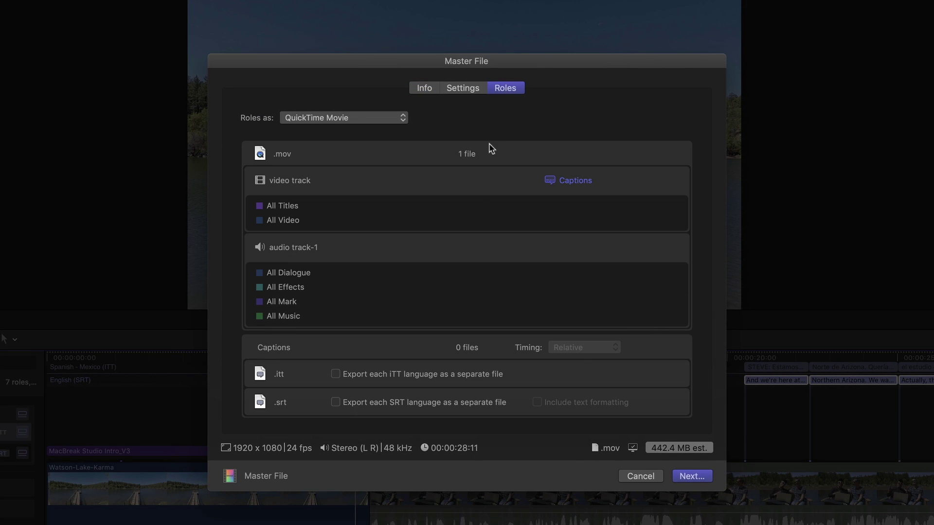
click(335, 403)
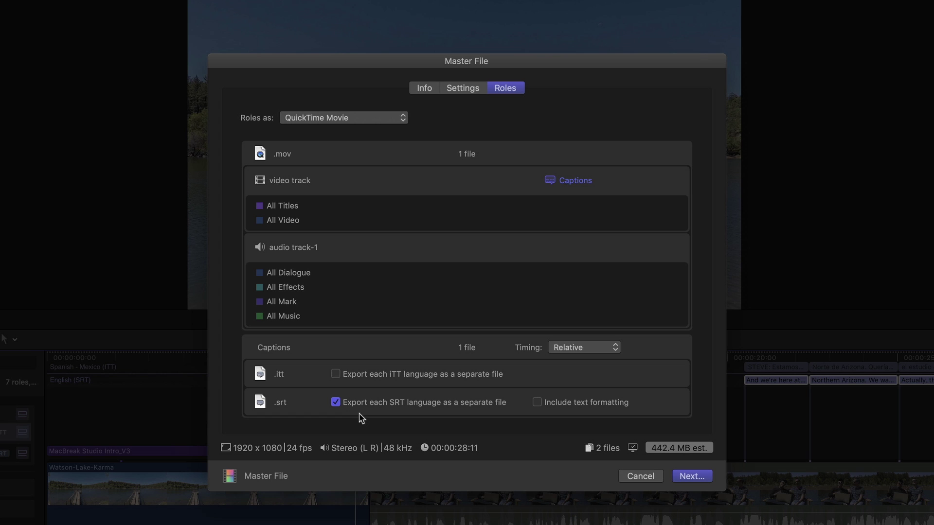
click(536, 402)
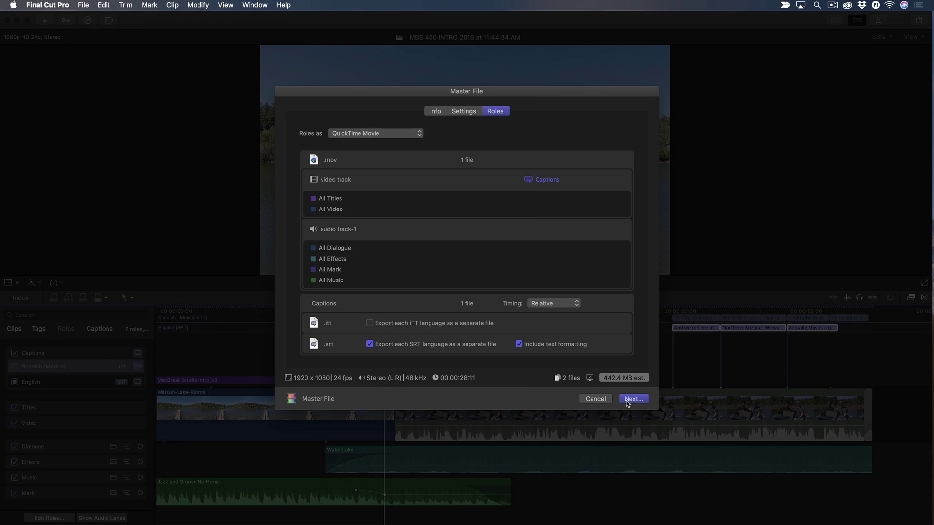
click(633, 399)
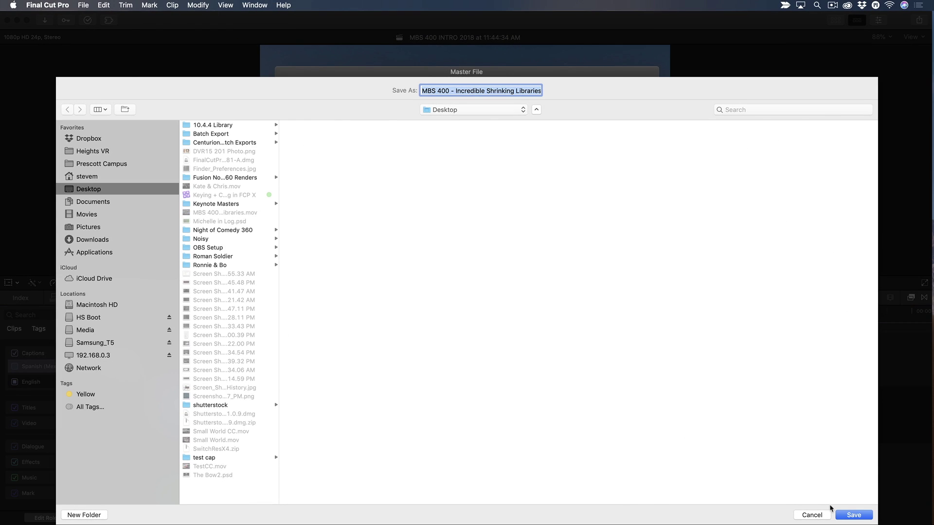
Step: Save the export to the Desktop, producing MBS 400 - Incredible Shrinking Libraries_SRT_English.srt
click(846, 516)
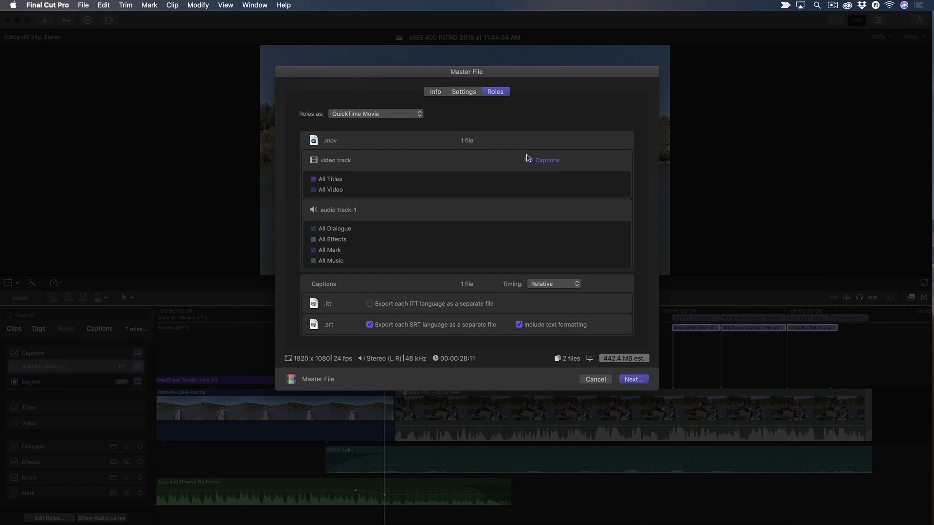